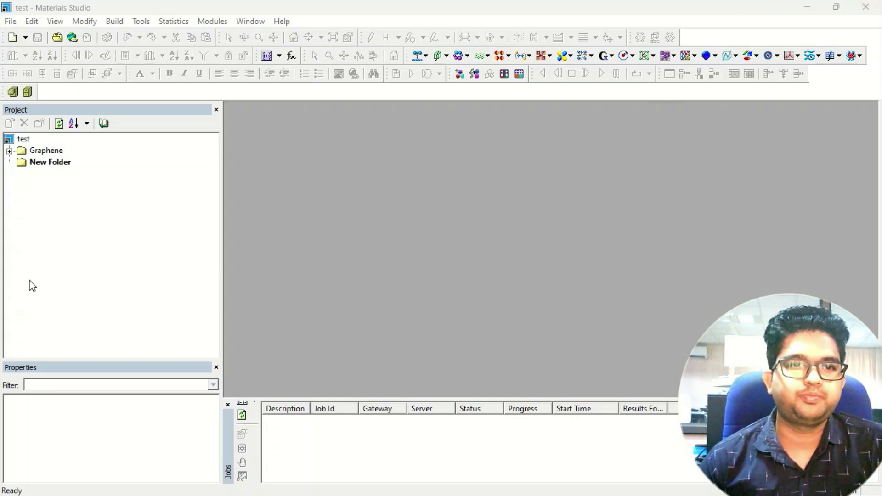
Step: Create a 3D Atomistic document inside New Folder and maximize its window
right_click(67, 163)
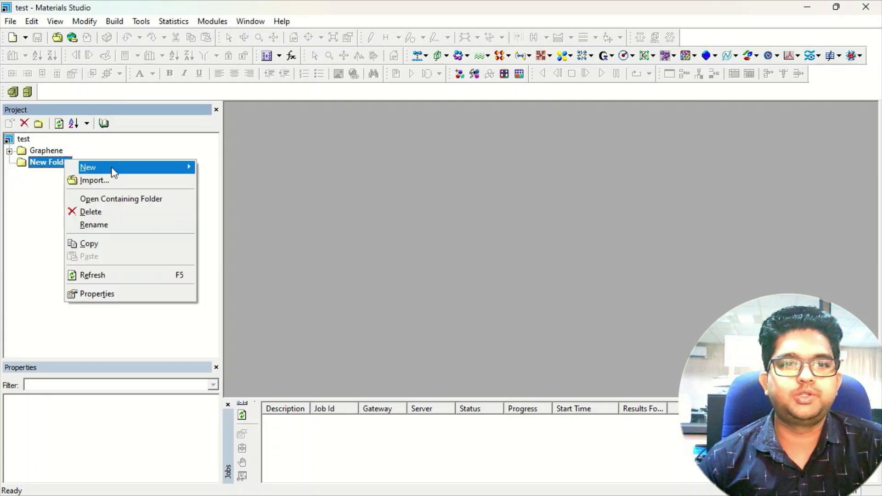
mouse_move(112, 170)
left_click(246, 183)
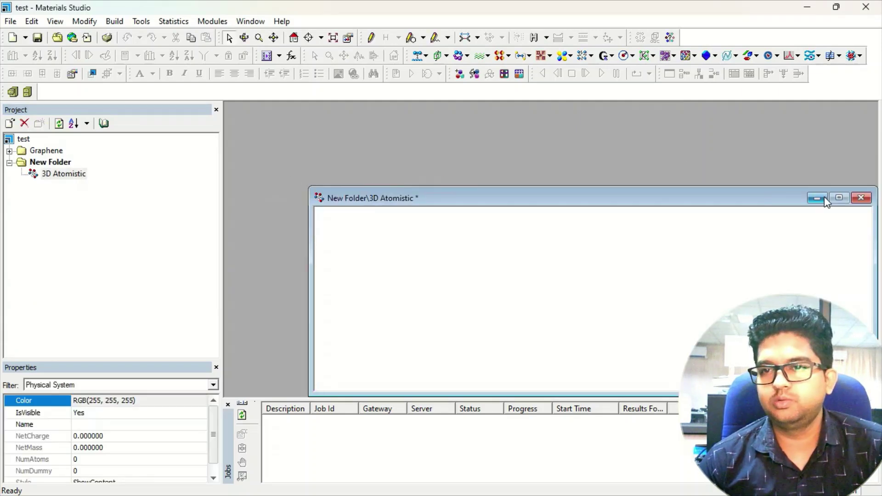
left_click(840, 201)
Step: Sketch a six-membered carbon ring in the empty 3D Atomistic document
left_click(423, 37)
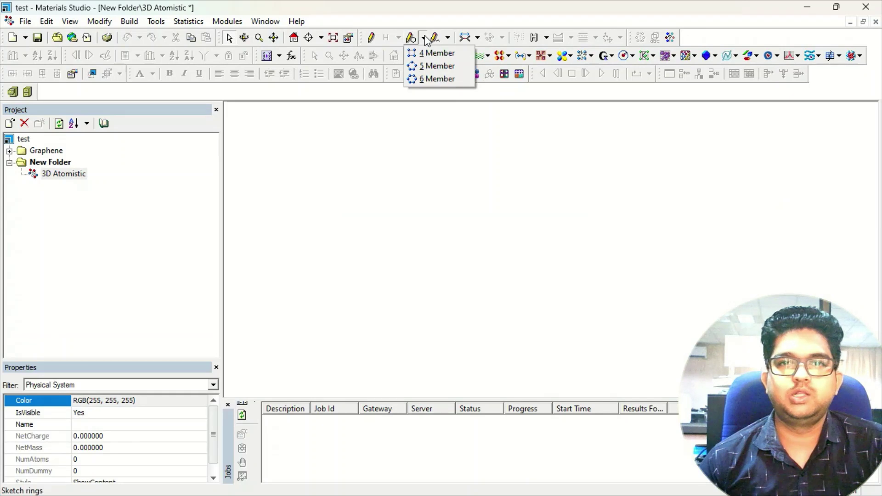
left_click(436, 79)
left_click(495, 199)
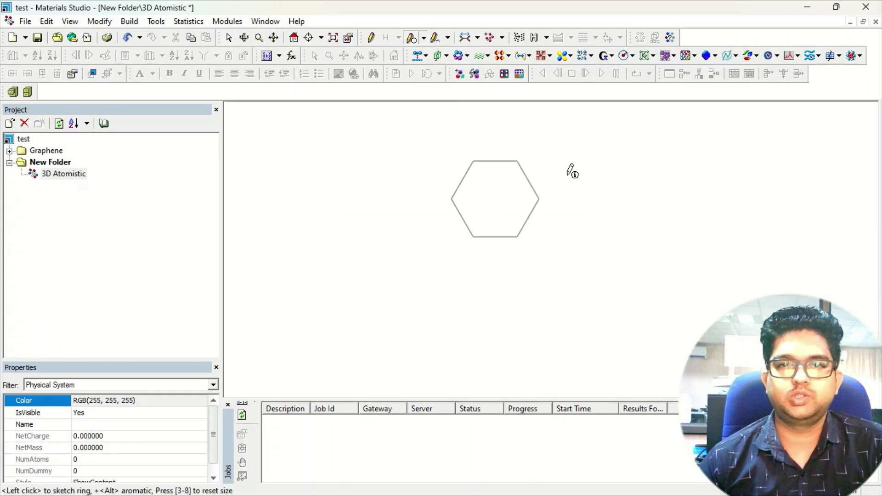
Step: Display the ring in ball and stick style with stick radius 0.1 and ball radius 0.3
right_click(315, 197)
left_click(339, 286)
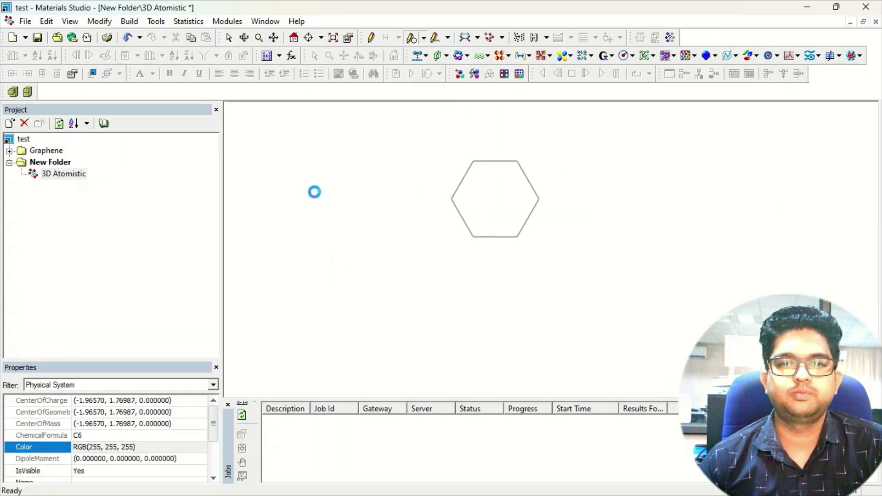
left_click(58, 163)
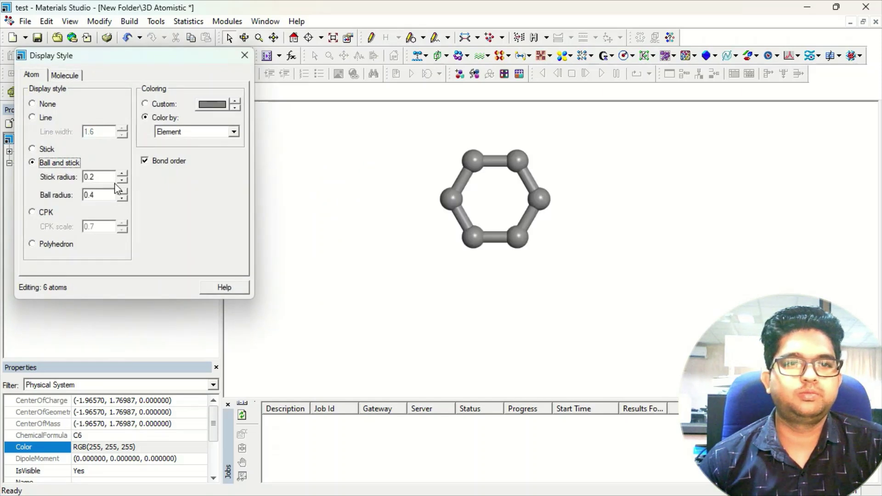
left_click(120, 181)
left_click(122, 199)
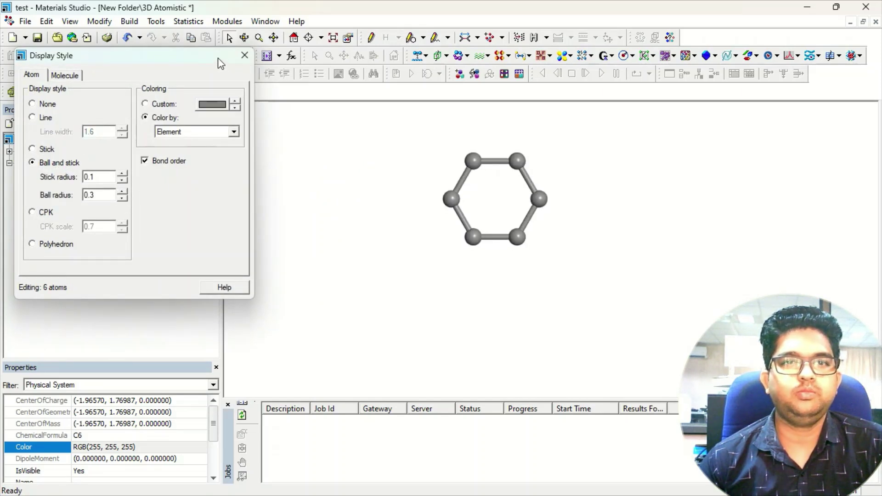
left_click(245, 55)
Step: Add hydrogens to the carbon ring and clean the molecule's geometry
left_click(520, 38)
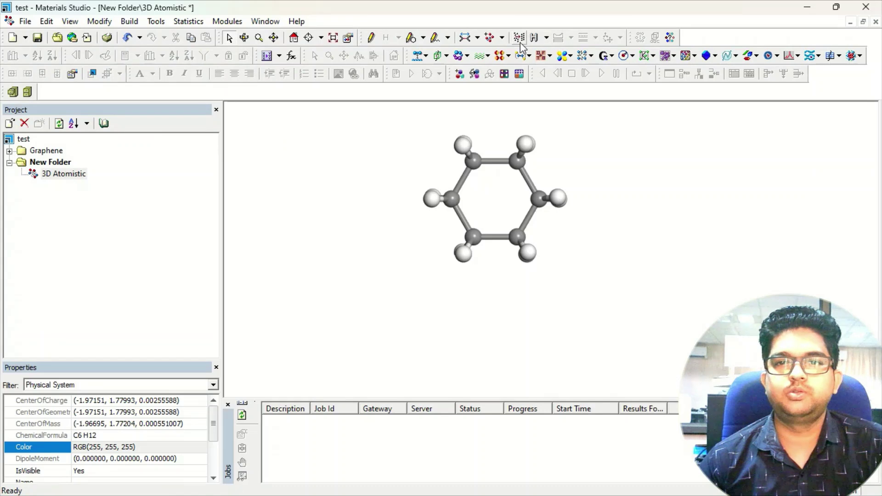
left_click(521, 39)
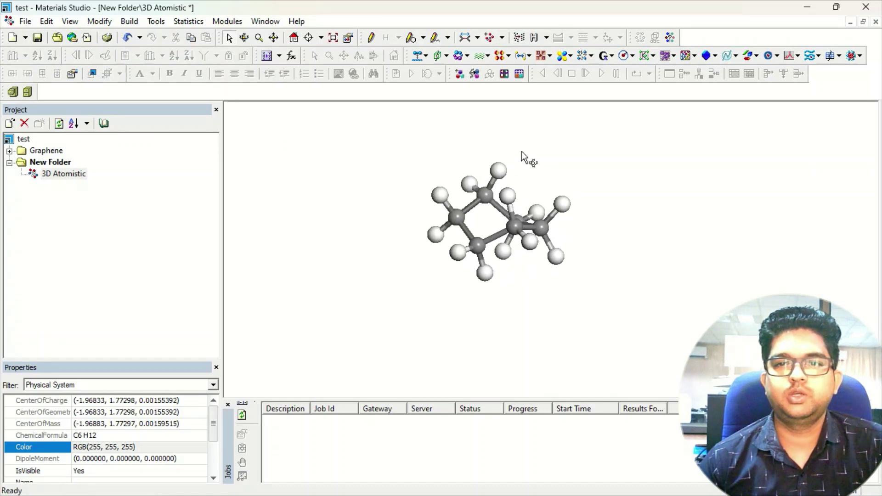
Step: Find the molecule's symmetry with tolerance 0.5 and snap the structure to it
left_click(670, 37)
left_click(26, 79)
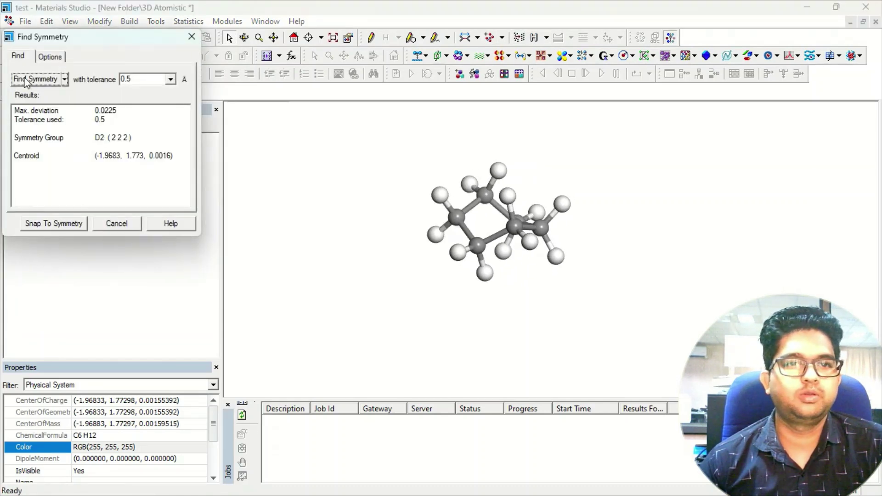
left_click(72, 224)
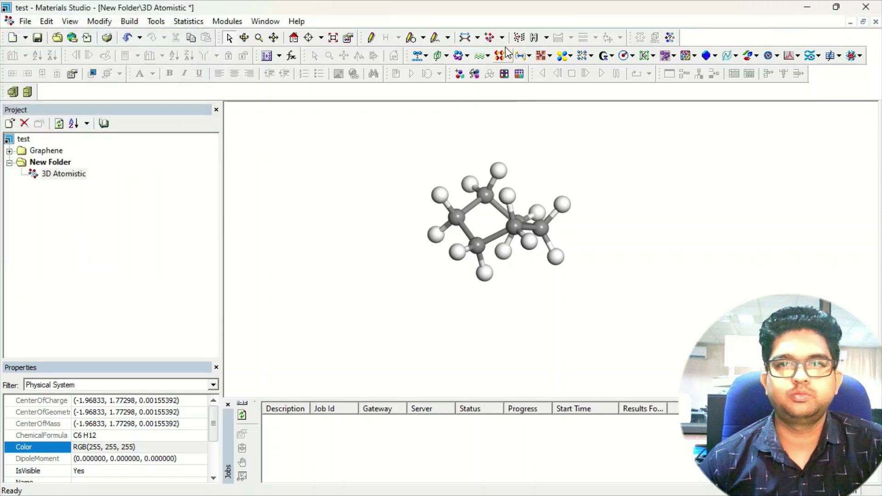
Step: Clean the geometry again, then find the symmetry once more and snap the refined structure to it
left_click(519, 38)
left_click(671, 37)
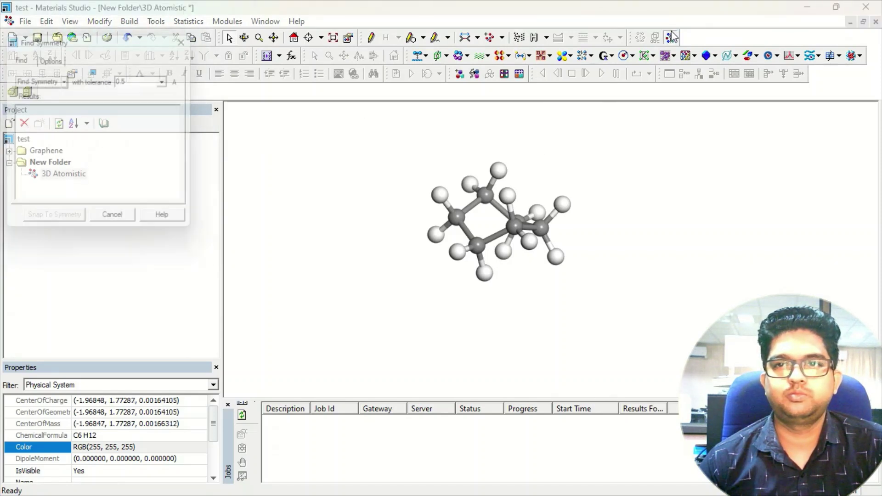
left_click(46, 82)
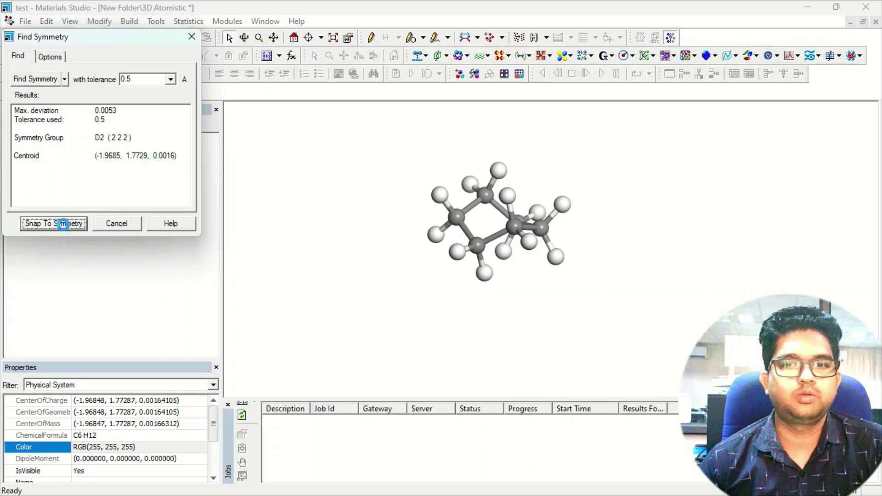
left_click(60, 223)
right_click_drag(514, 224, 360, 189)
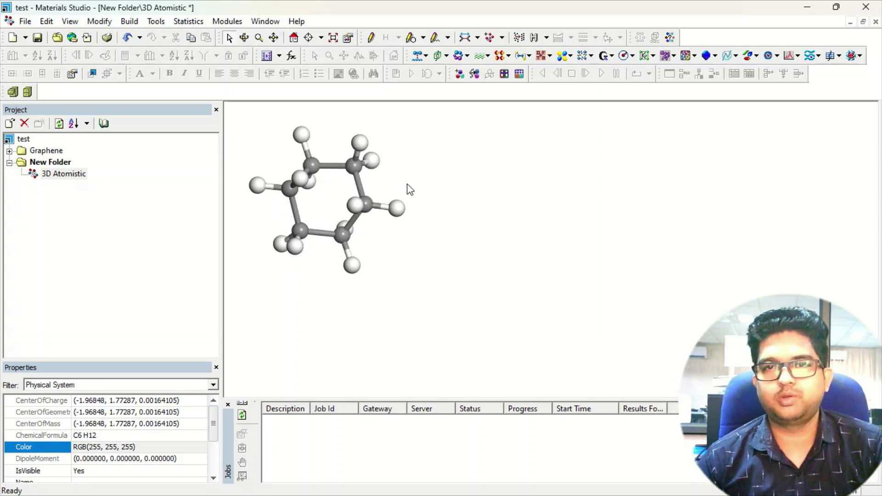
right_click_drag(348, 188, 398, 208)
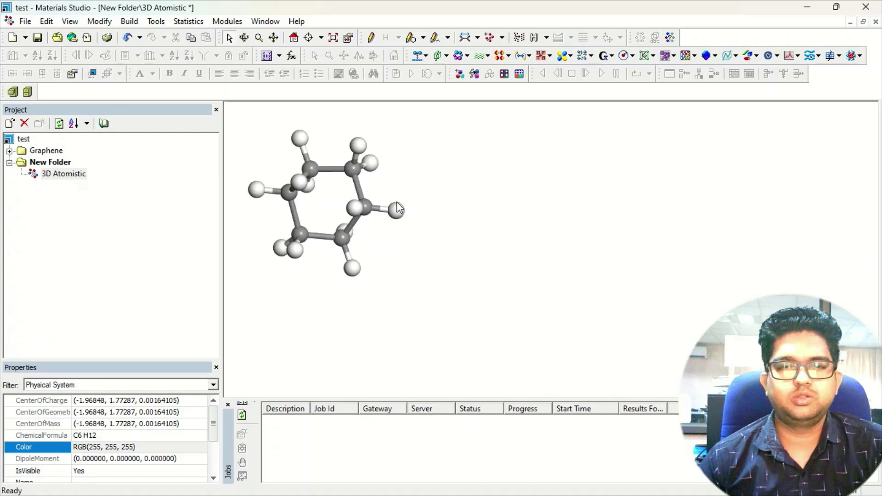
right_click_drag(312, 191, 403, 225, "shift")
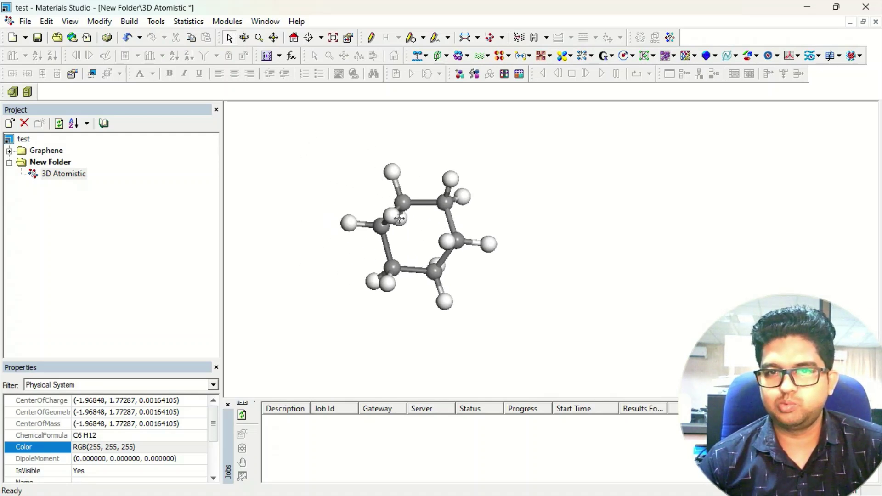
Step: Set up a DMol3 calculation for the molecule with the Geometry Optimization task and Fine quality
left_click(570, 55)
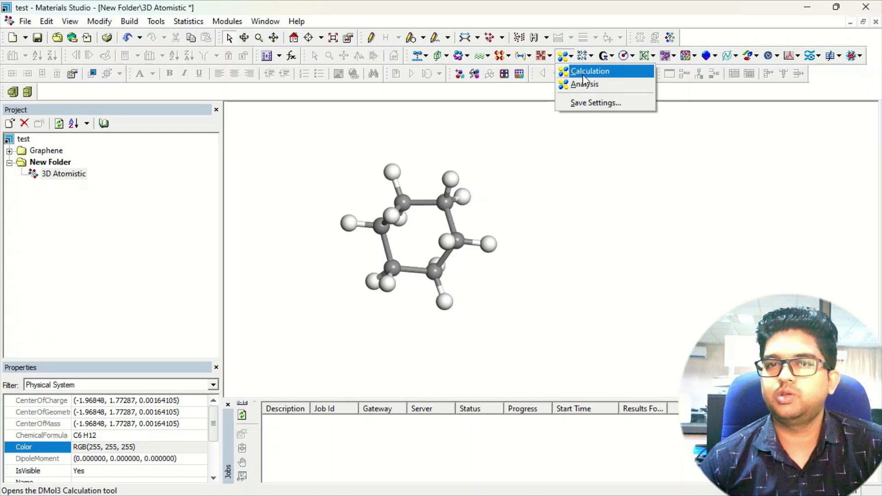
left_click(583, 72)
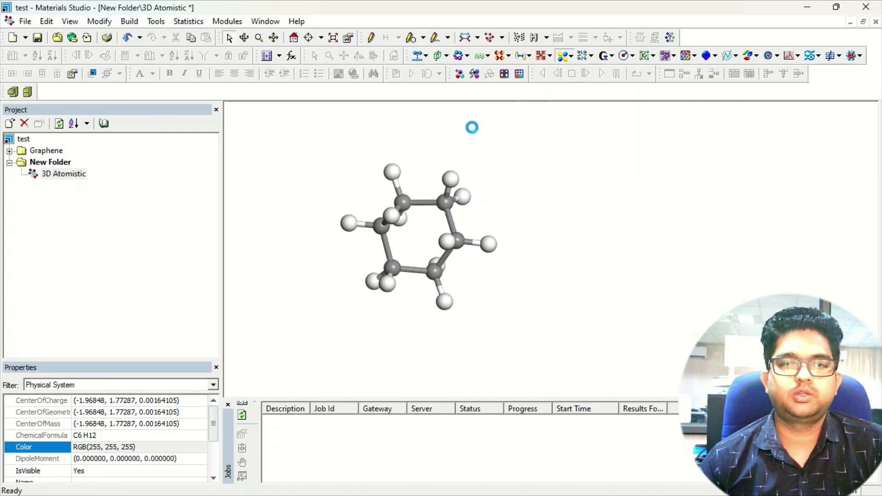
left_click_drag(316, 130, 162, 124)
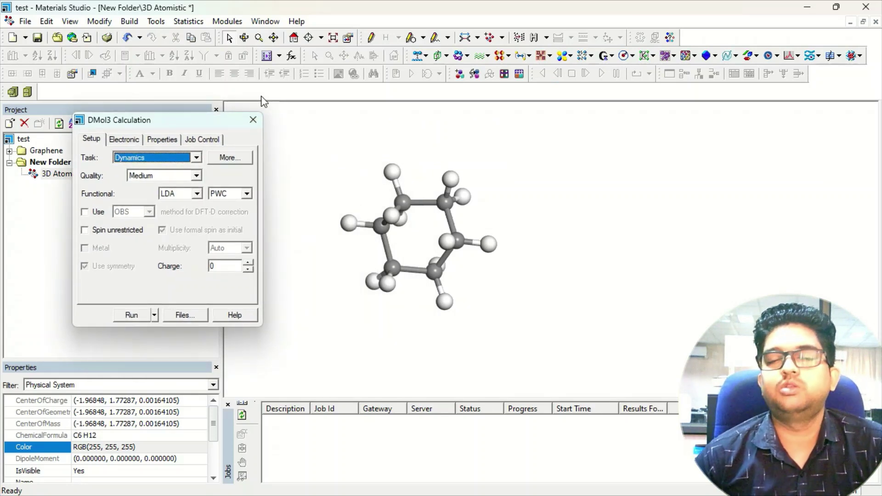
left_click(180, 159)
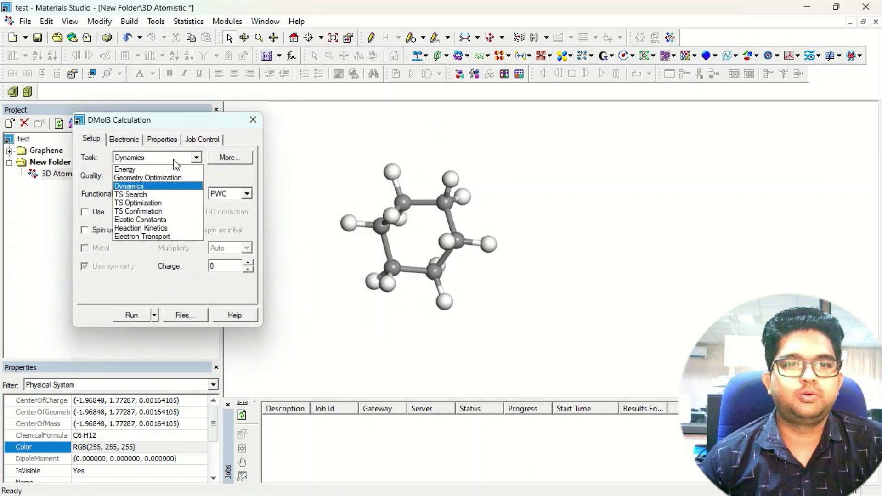
left_click(174, 180)
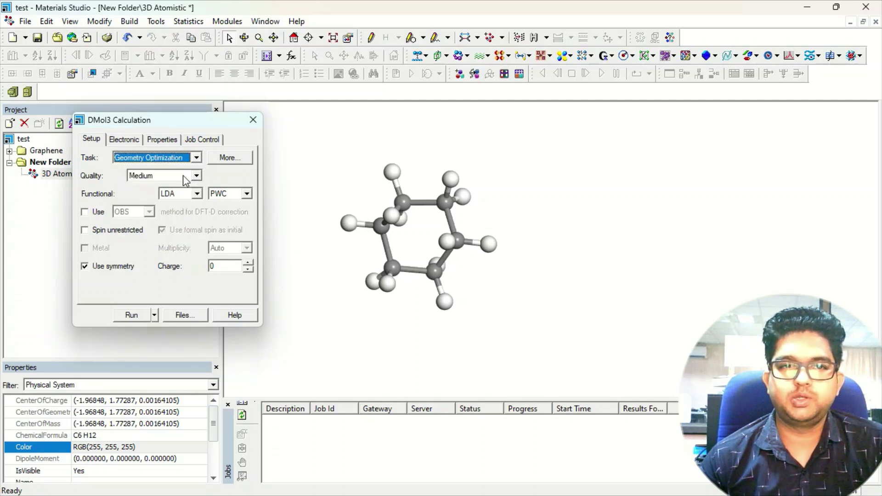
left_click(195, 176)
left_click(152, 205)
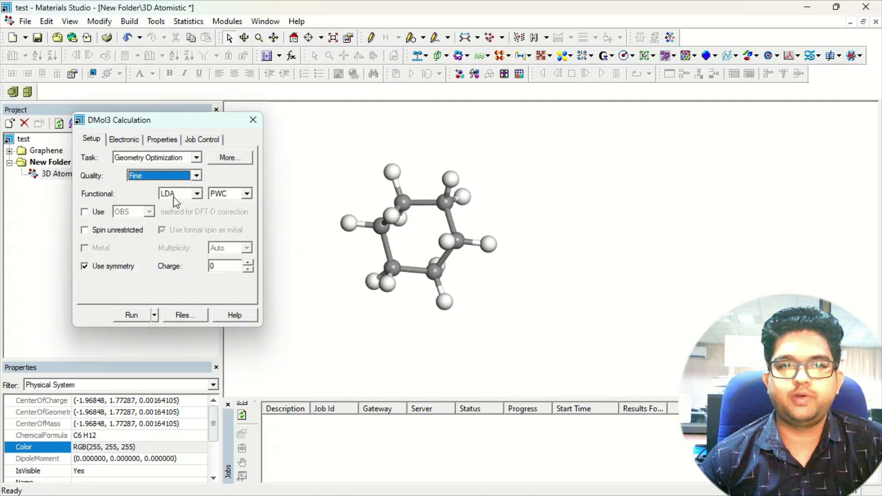
Step: Choose B3LYP as the functional for the DMol3 geometry optimization
left_click(196, 194)
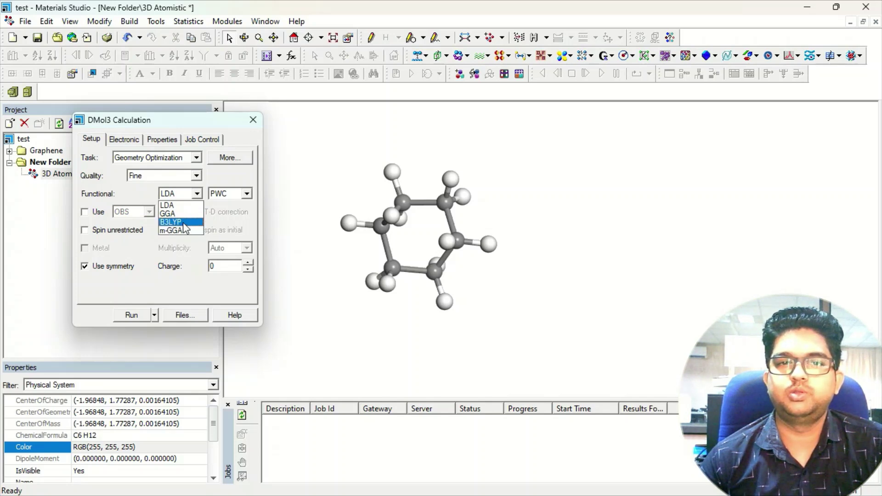
left_click(183, 223)
left_click(198, 195)
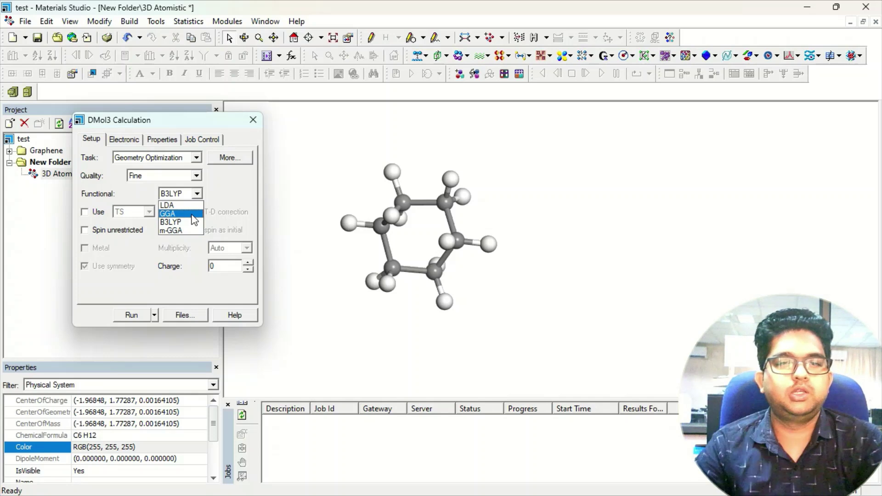
left_click(197, 223)
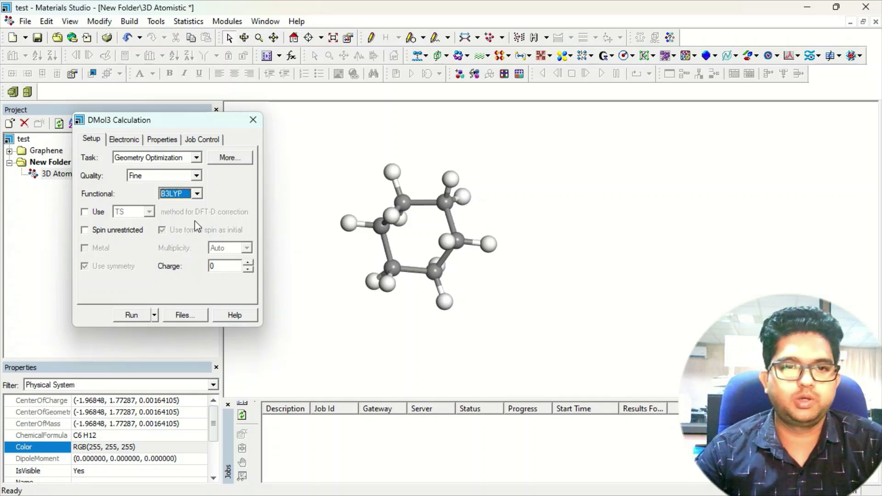
Step: Enable the DFT-D correction for the calculation and select the Grimme method
left_click(93, 214)
left_click(150, 212)
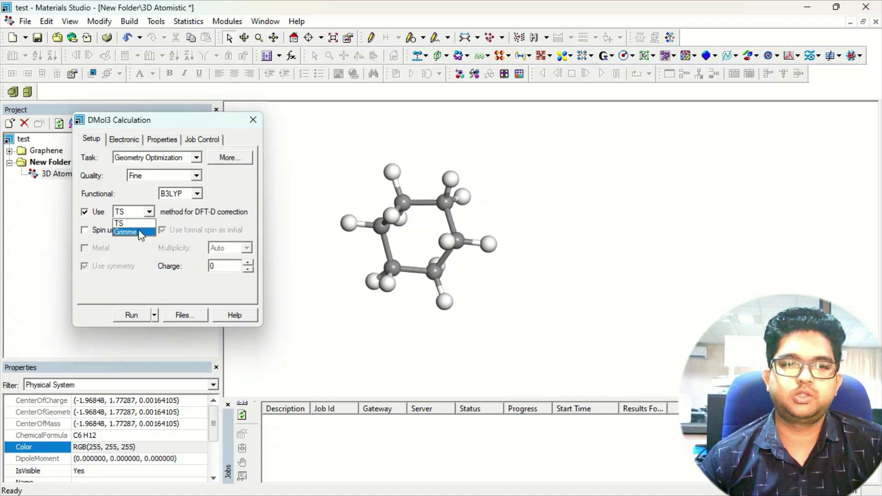
left_click(186, 219)
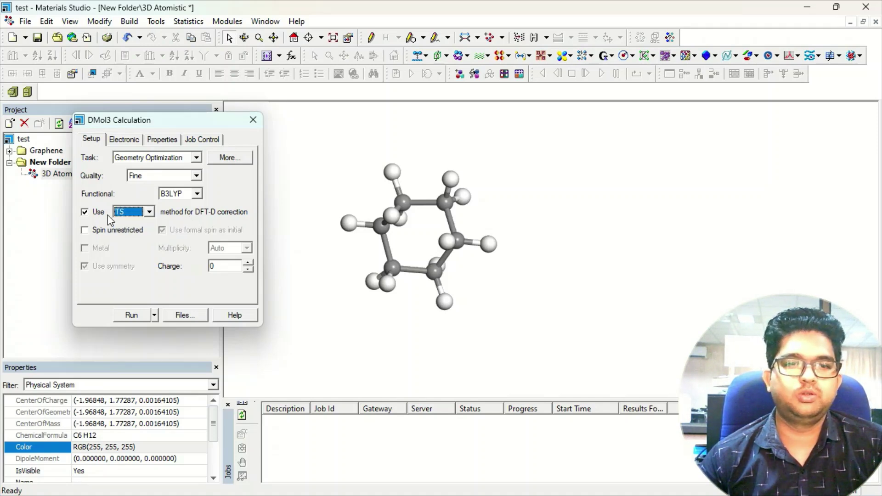
left_click(146, 213)
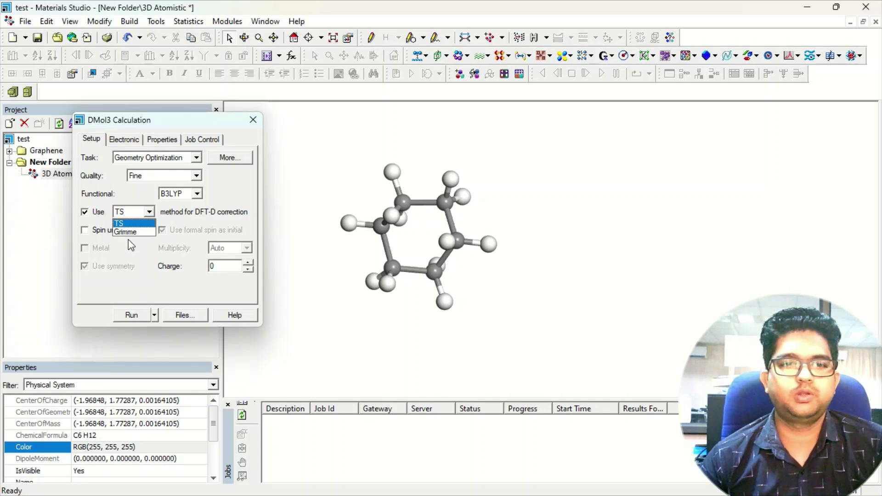
left_click(132, 231)
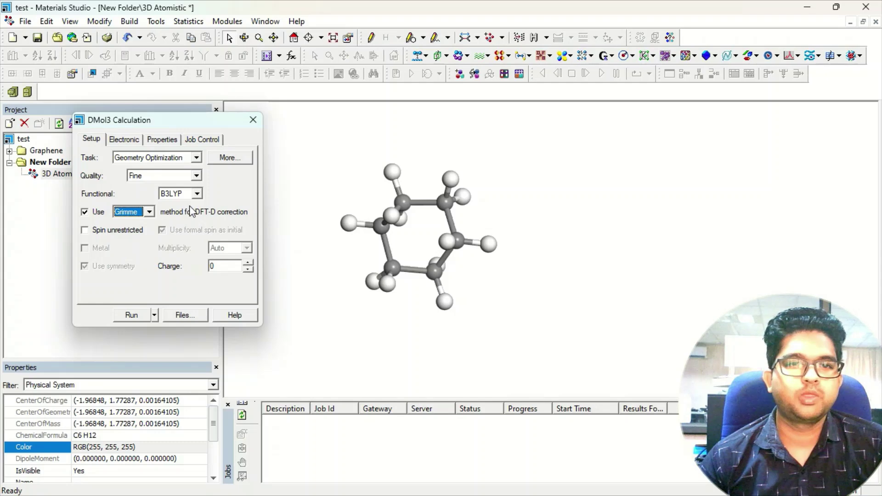
Step: Review the detailed convergence tolerance and iteration settings for the geometry optimization, including the quality choices
left_click(230, 157)
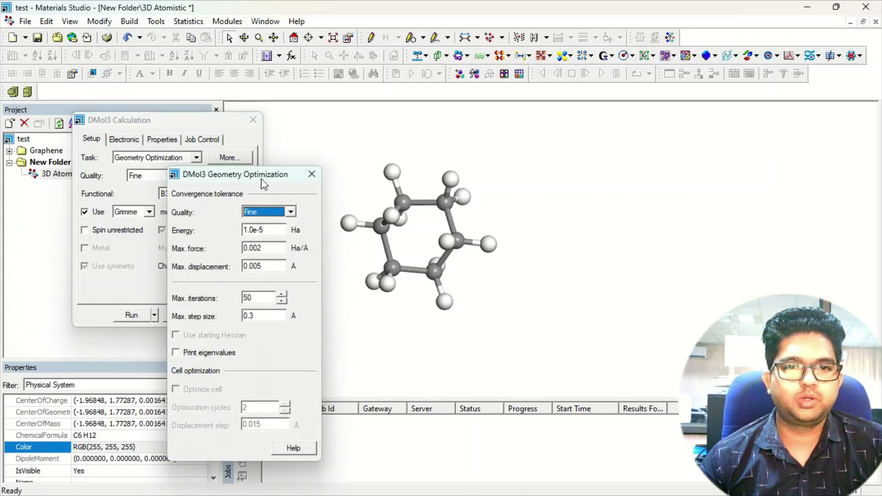
left_click_drag(264, 178, 446, 117)
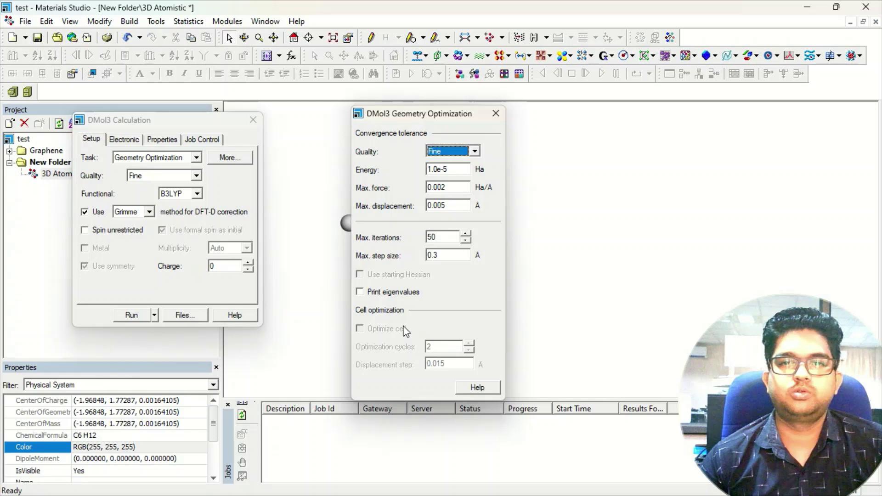
left_click(474, 151)
left_click(476, 153)
left_click(496, 113)
Step: Review the available basis set and basis file choices in the electronic settings of the DMol3 calculation
left_click(124, 139)
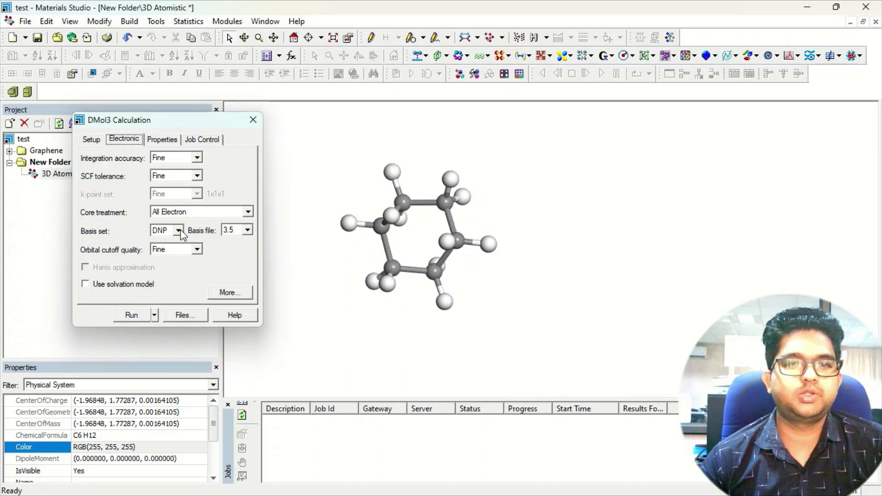
left_click(179, 230)
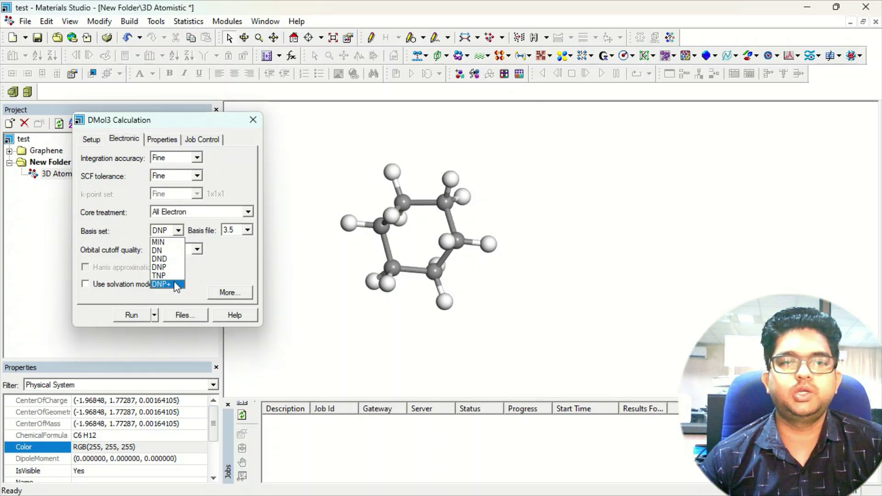
left_click(205, 277)
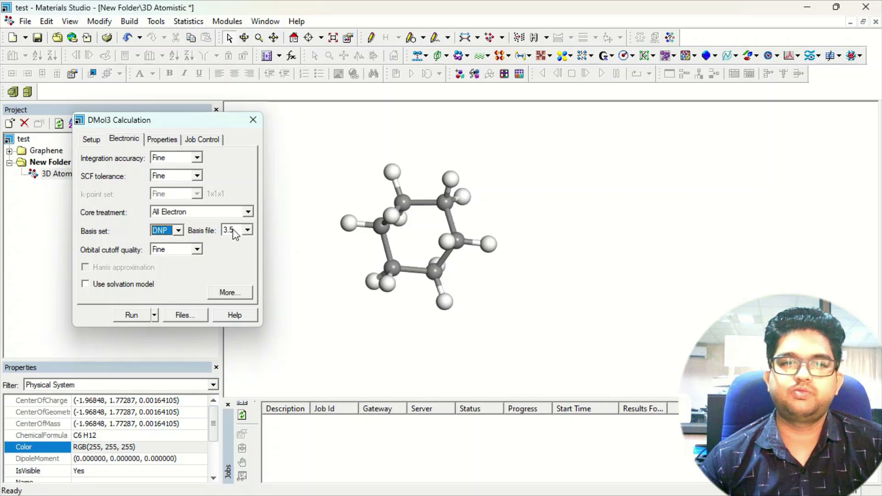
left_click(247, 230)
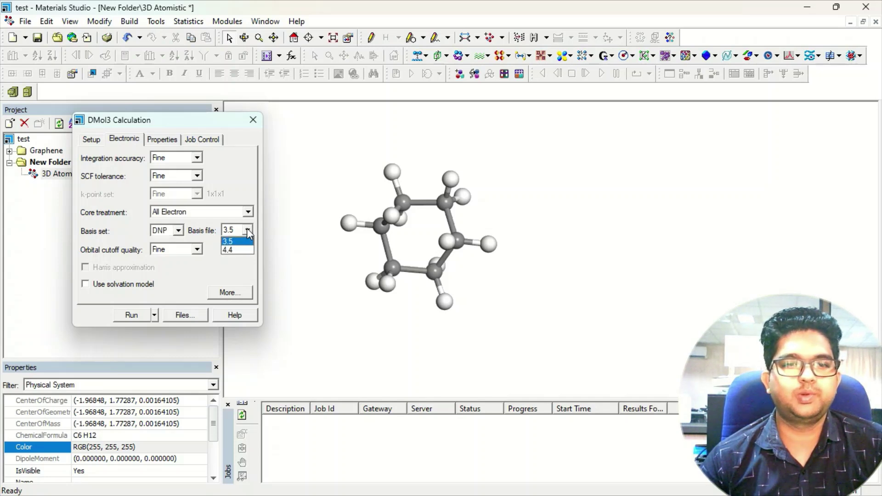
left_click(247, 228)
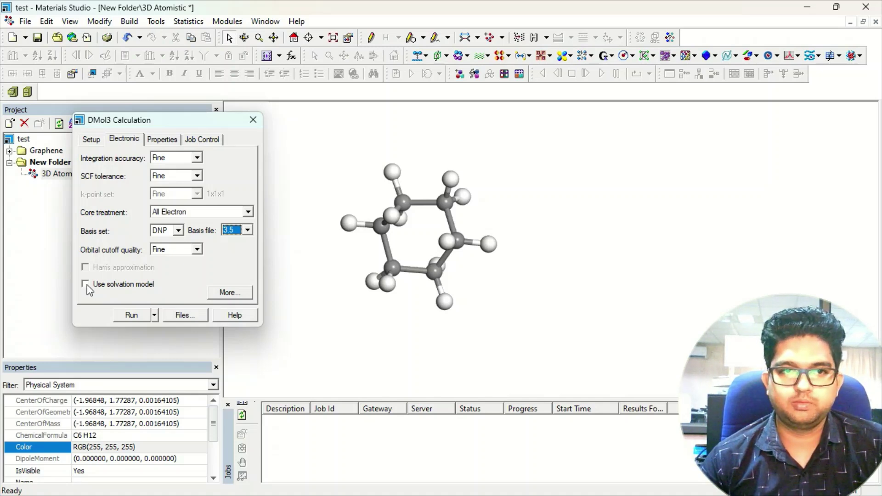
Step: Try the COSMO solvation model with Water as the solvent in the detailed electronic options, and switch it off again
left_click(222, 290)
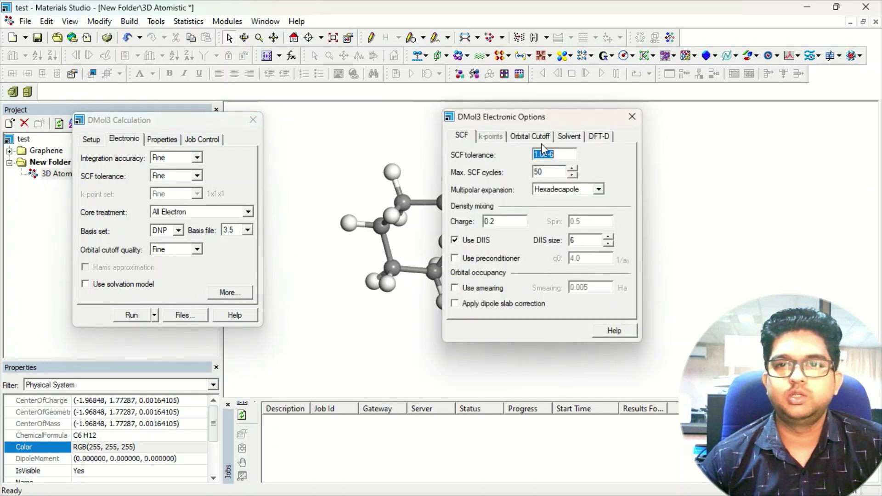
left_click(570, 135)
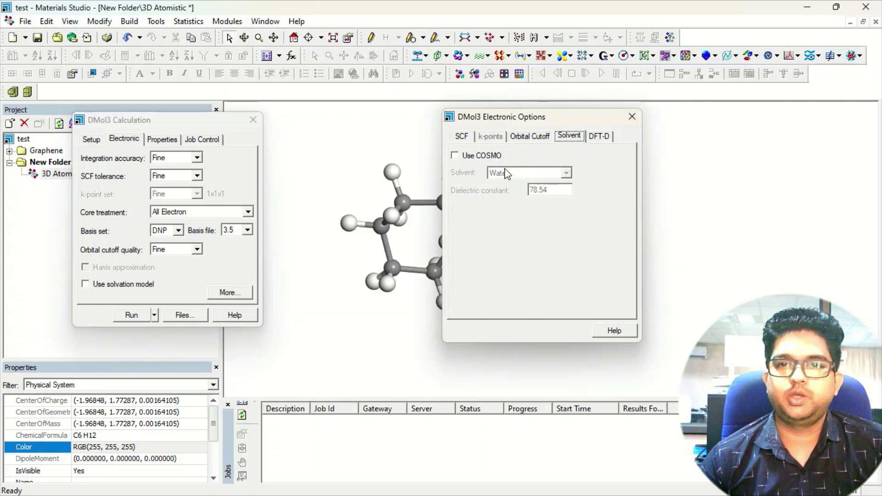
left_click(484, 157)
left_click(517, 173)
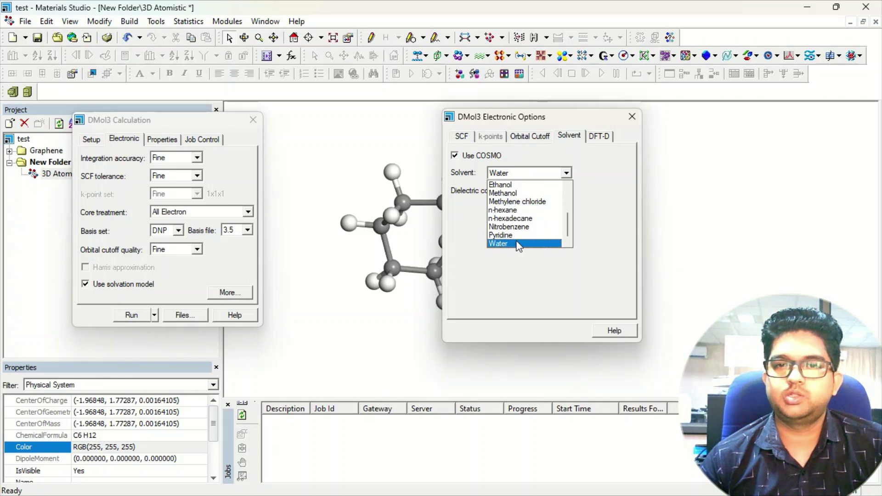
left_click(459, 160)
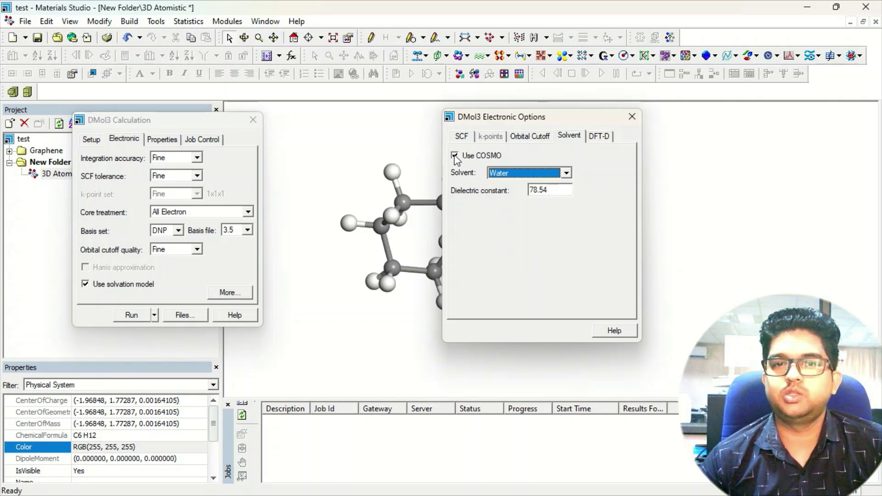
left_click(455, 156)
Step: Review the SCF, orbital cutoff, solvent and DFT-D settings in the detailed electronic options
left_click(469, 136)
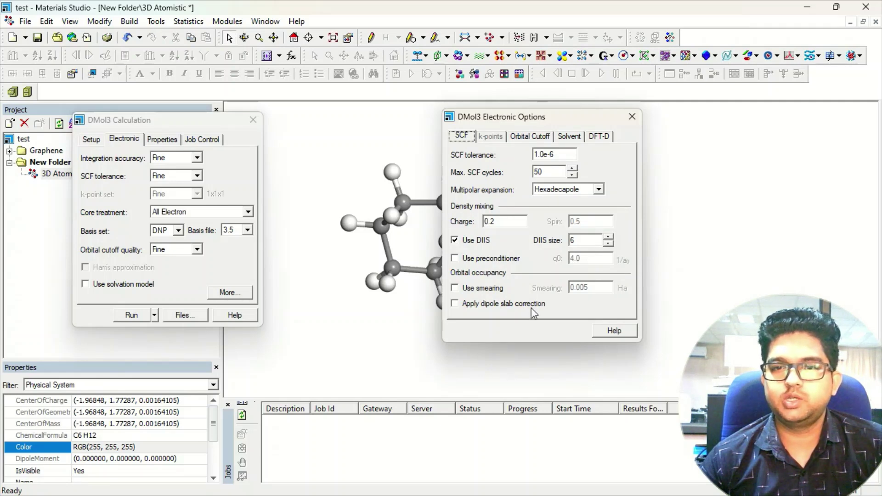
left_click(530, 136)
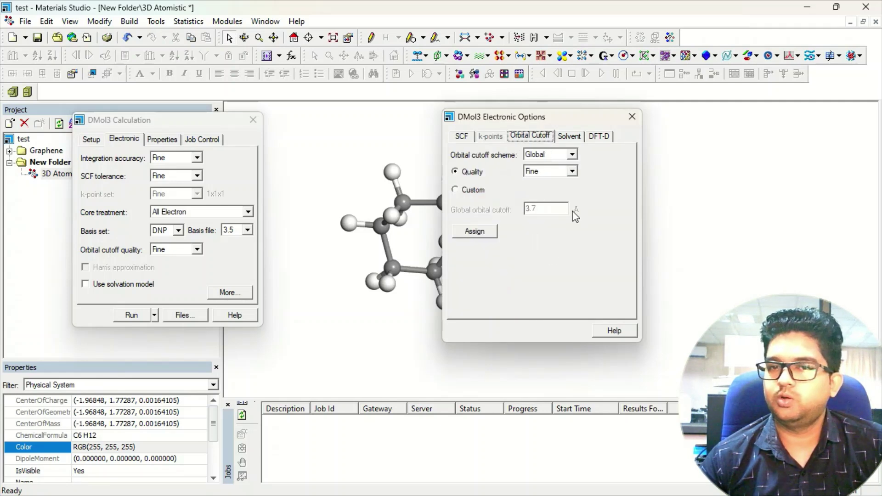
left_click(571, 136)
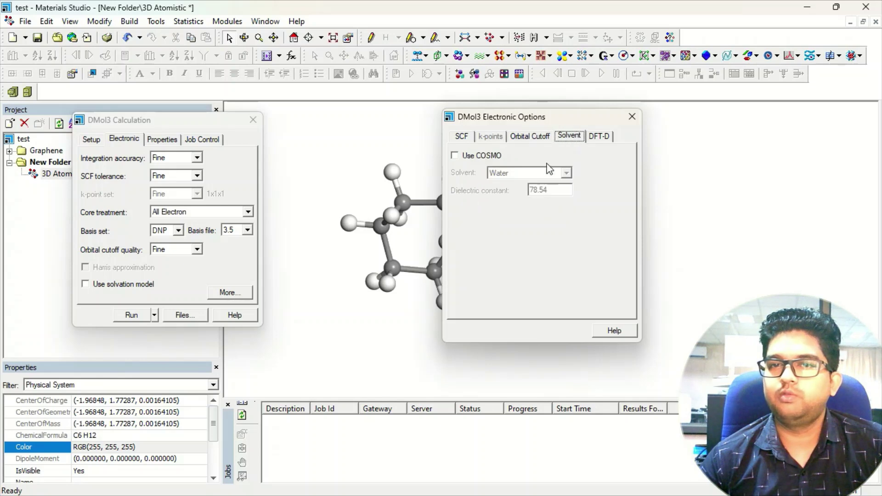
left_click(600, 136)
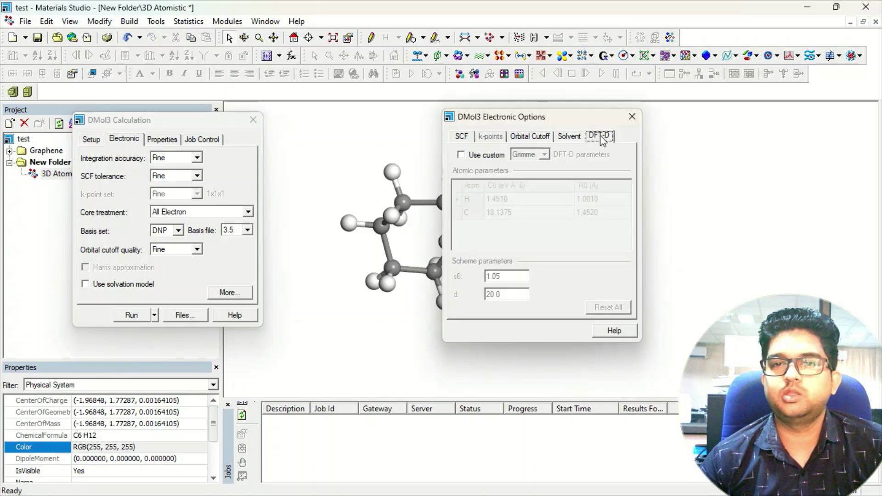
left_click(632, 117)
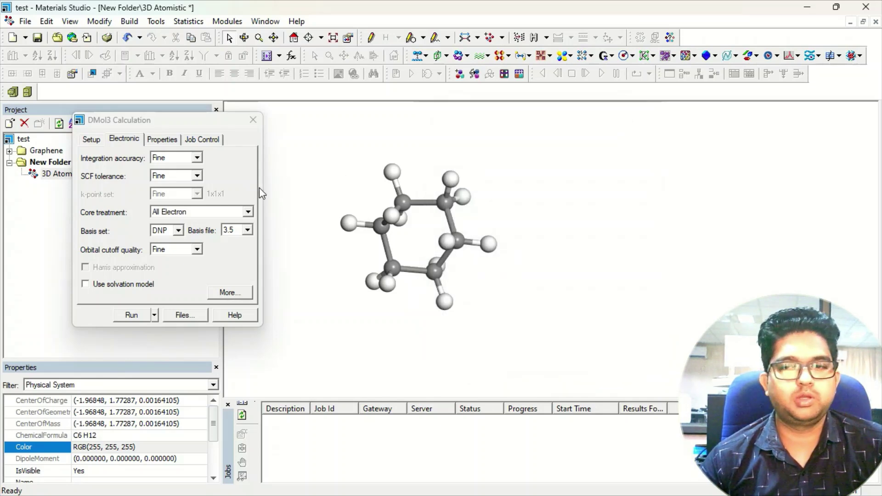
Step: Review which properties are selected for the DMol3 calculation, including Frequency and Fukui function
left_click(164, 139)
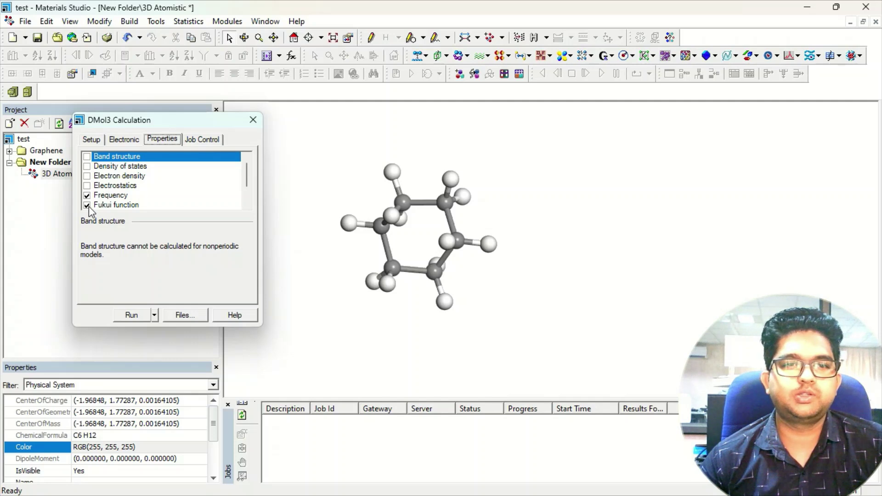
left_click_drag(247, 177, 248, 189)
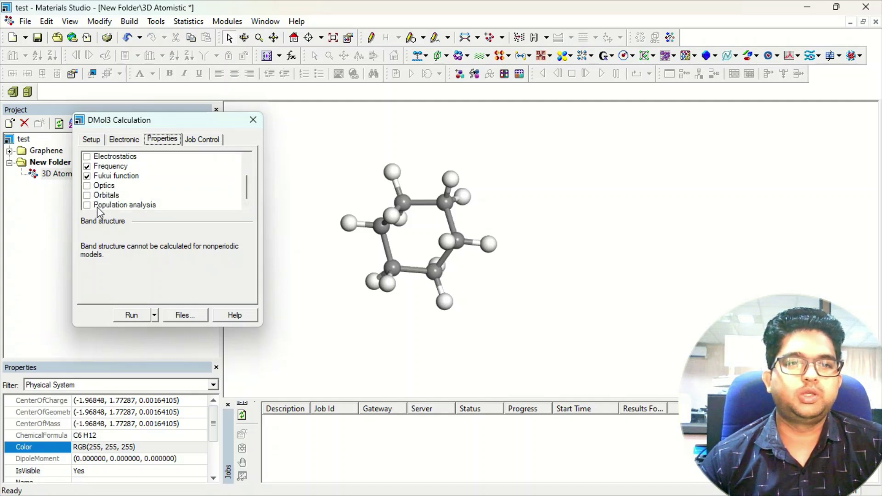
left_click_drag(249, 191, 253, 162)
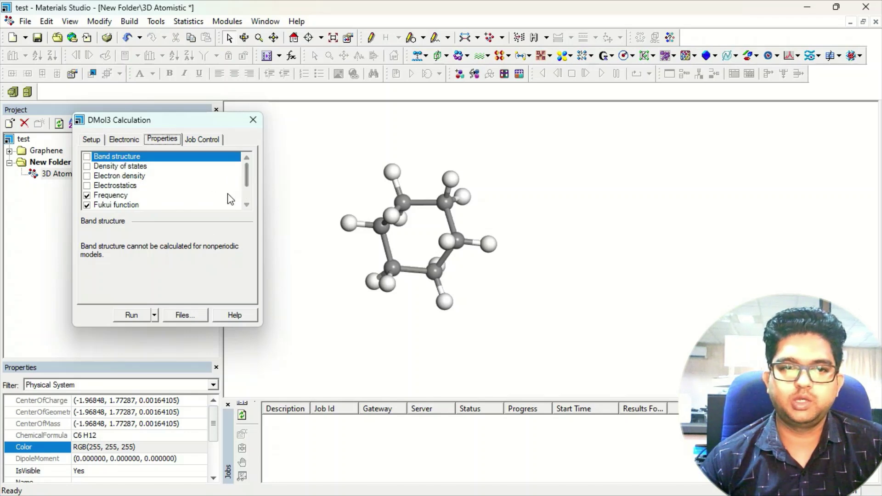
Step: Configure the job to run in parallel on 12 cores with a maximum memory of 20480 MB
left_click(202, 139)
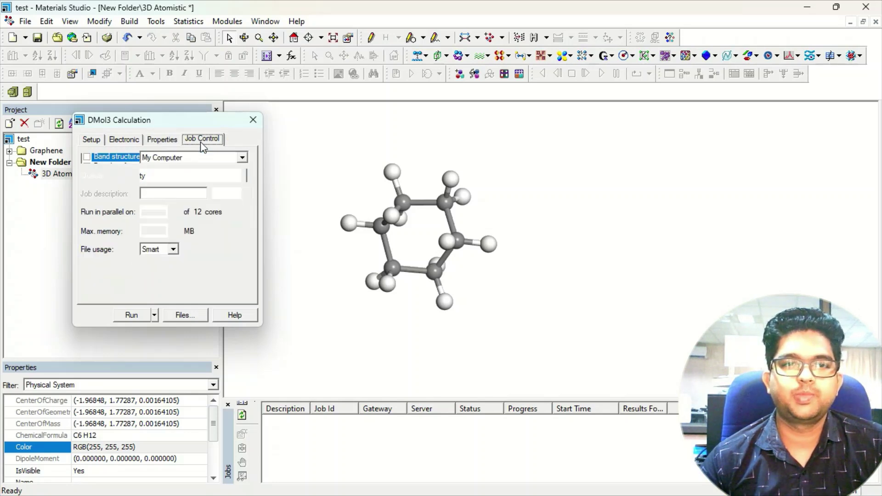
left_click(156, 211)
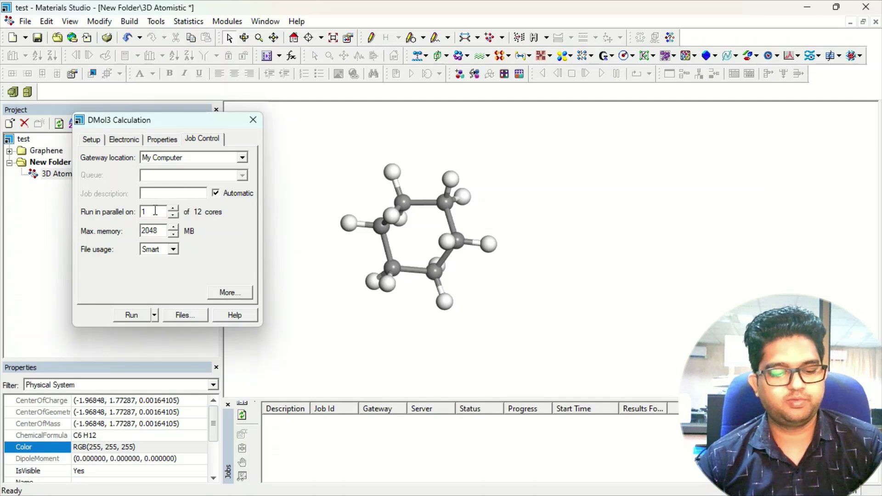
type("2")
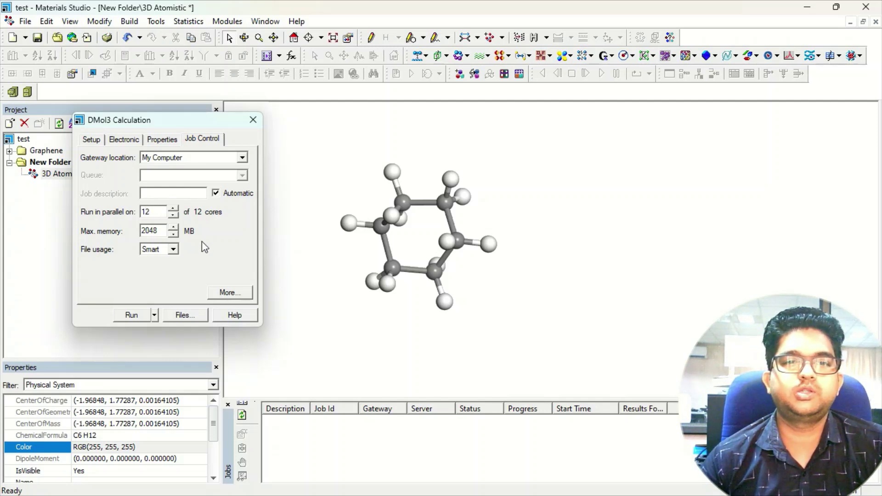
left_click(159, 230)
type("0")
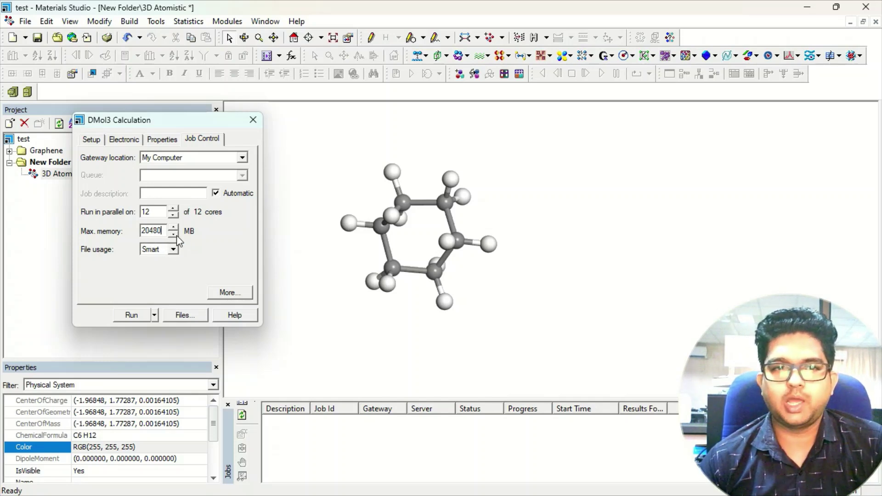
Step: Enable retaining the server files when the job completes, and run the DMol3 geometry optimization
left_click(229, 292)
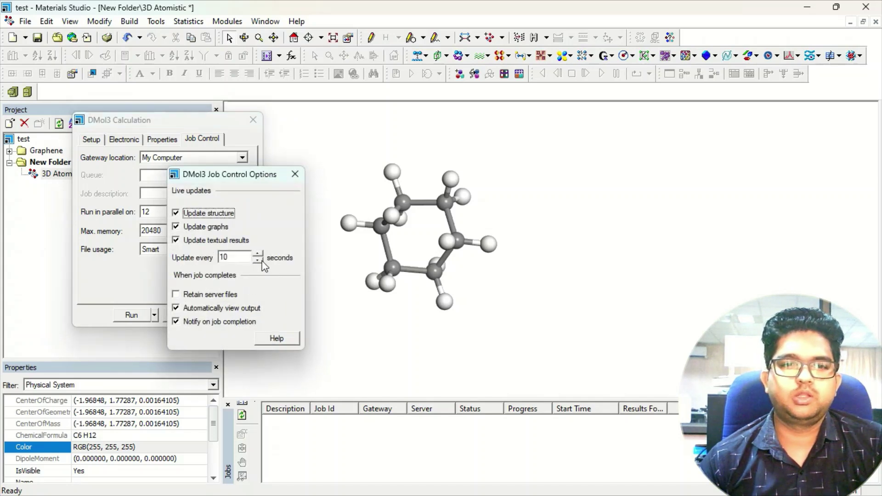
left_click(193, 295)
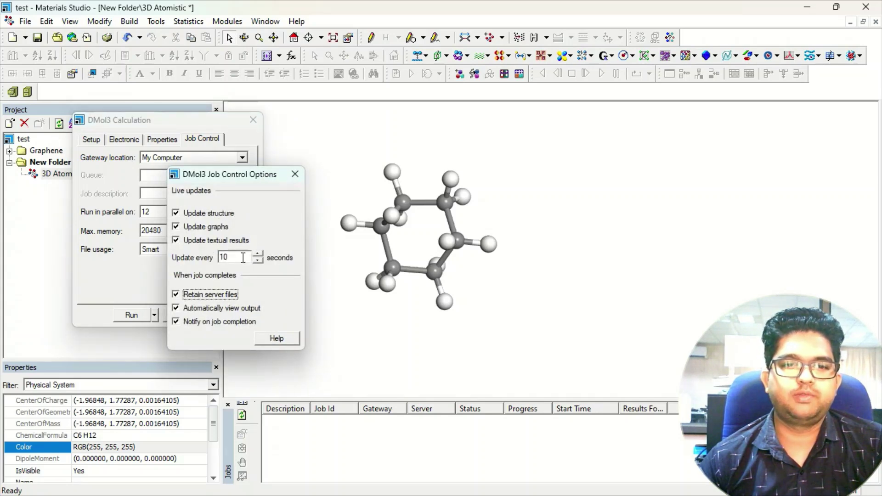
left_click(295, 175)
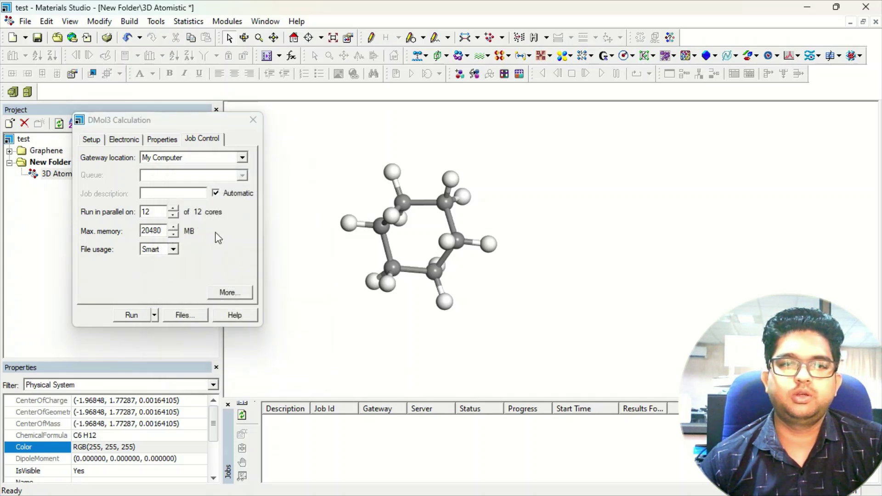
left_click(133, 316)
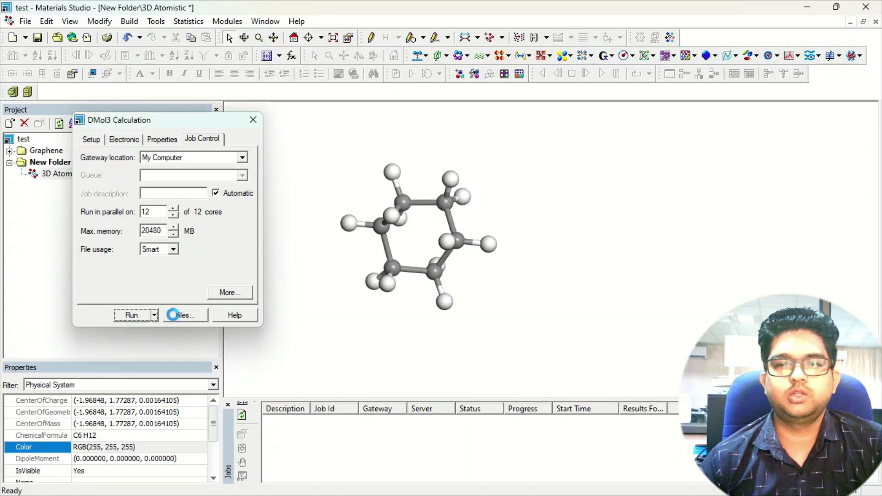
left_click(253, 120)
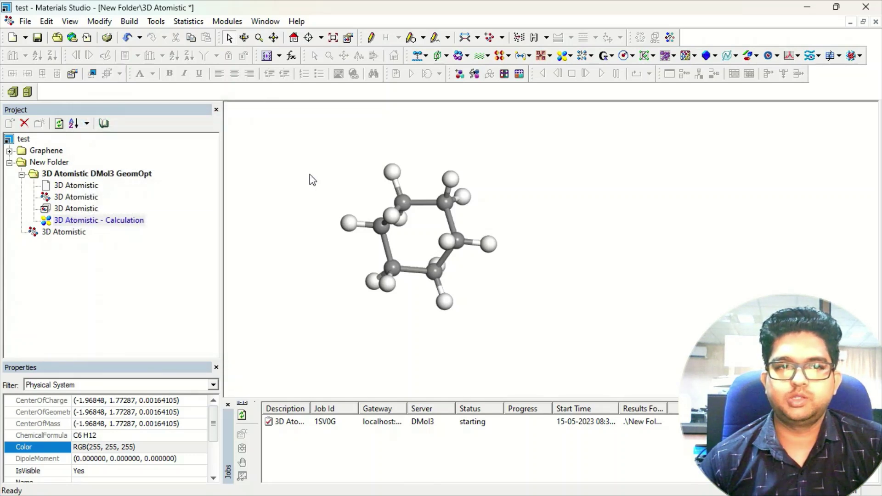